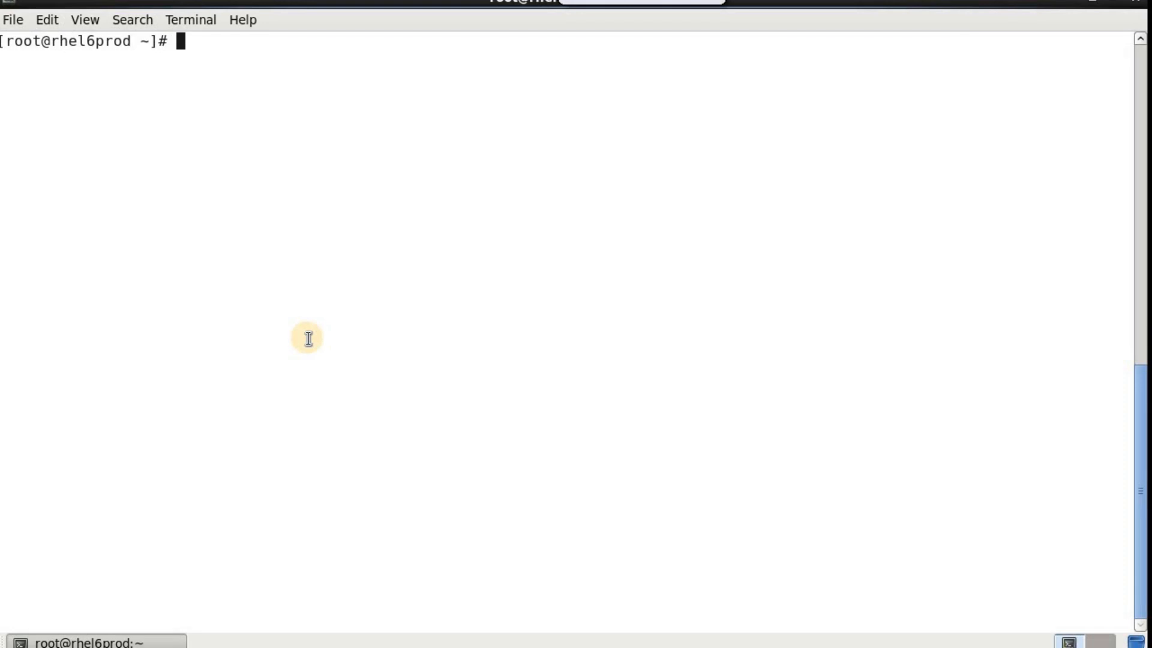
pyautogui.write('cat')
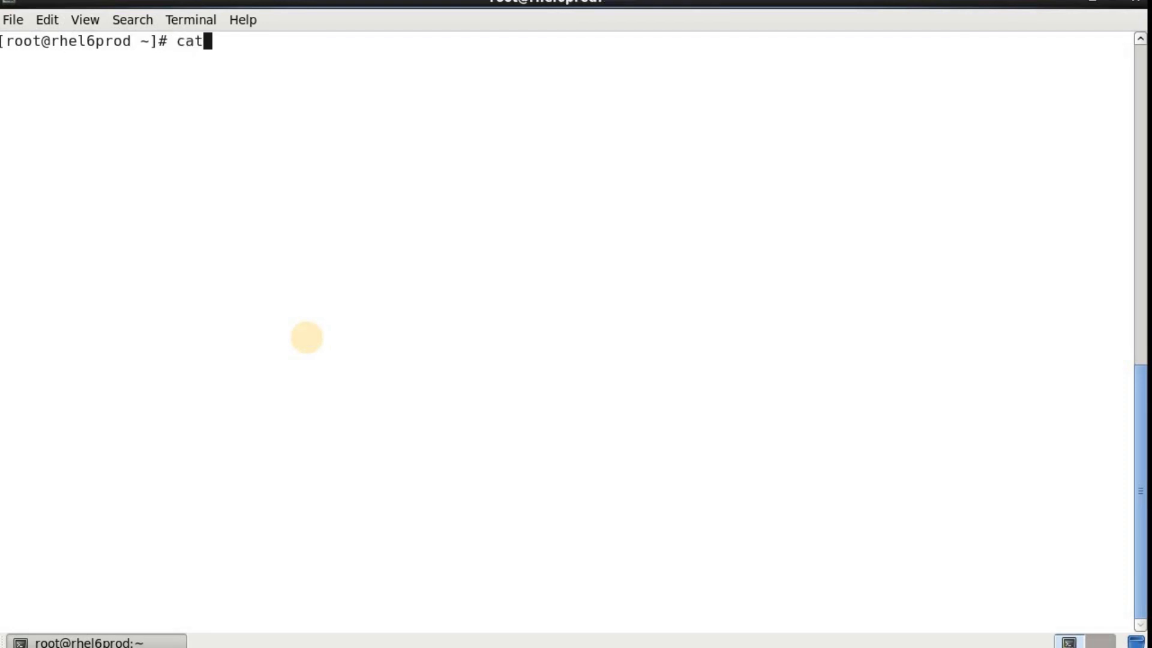
pyautogui.write(' /etc/re')
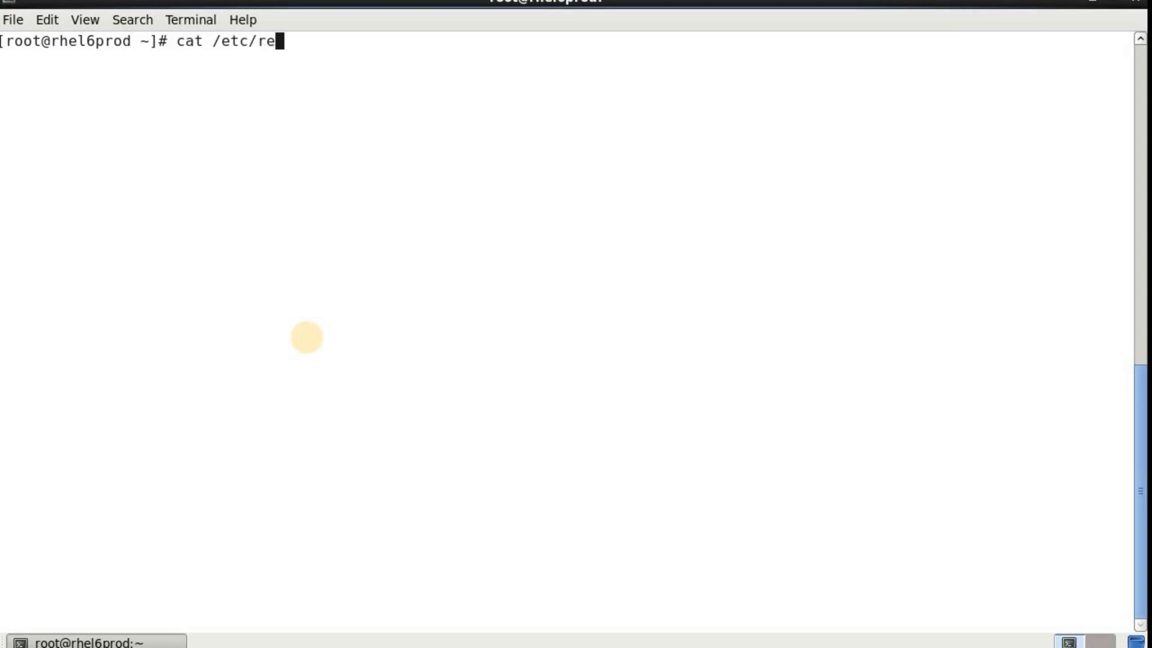
pyautogui.write('d')
# Step: Display /etc/redhat-release (RHEL Server 6.8 Santiago) and reboot with init 6
pyautogui.press('Tab')
pyautogui.write('re')
pyautogui.press('Tab')
pyautogui.press('Return')
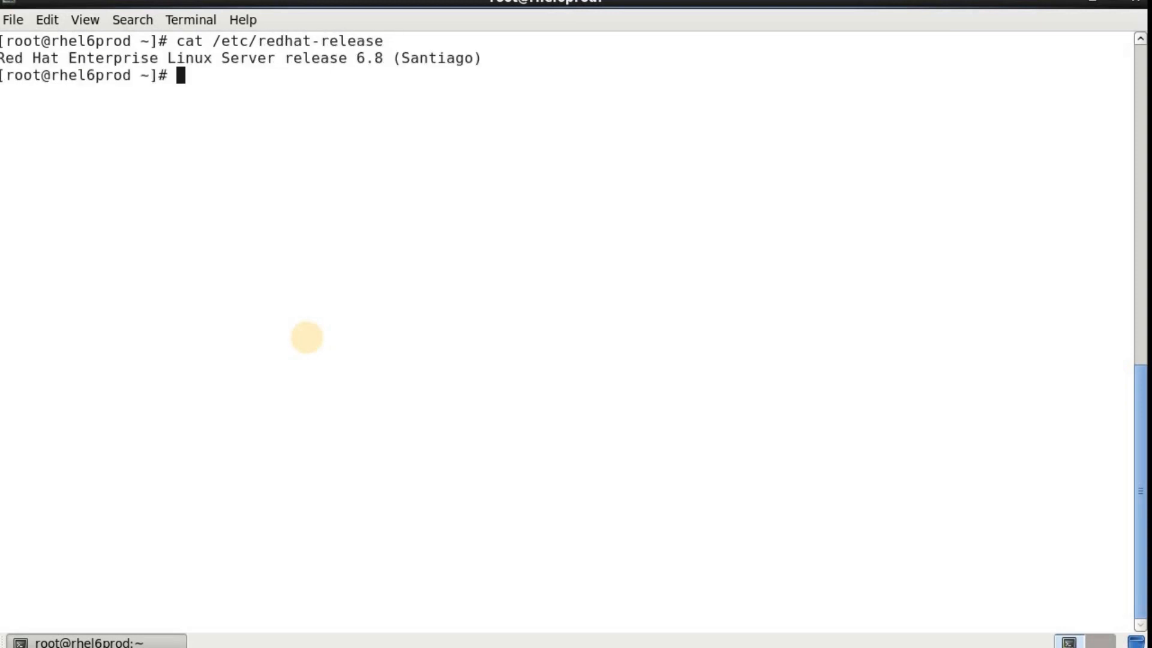
pyautogui.press('Return')
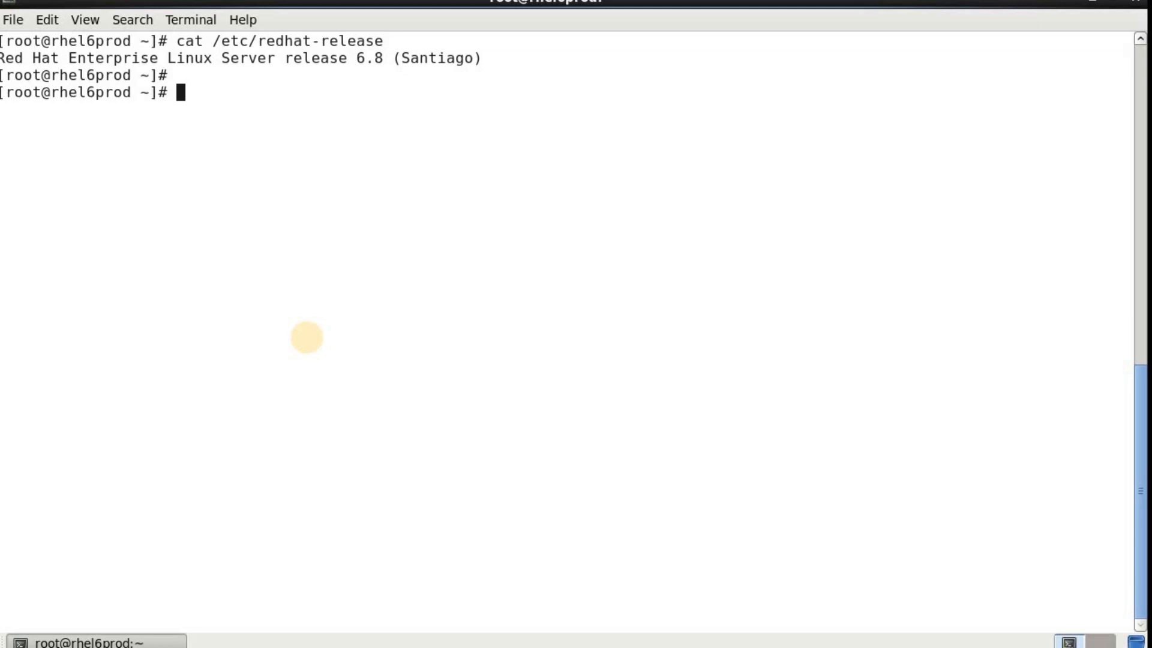
pyautogui.write('init ')
pyautogui.write('6')
pyautogui.press('Return')
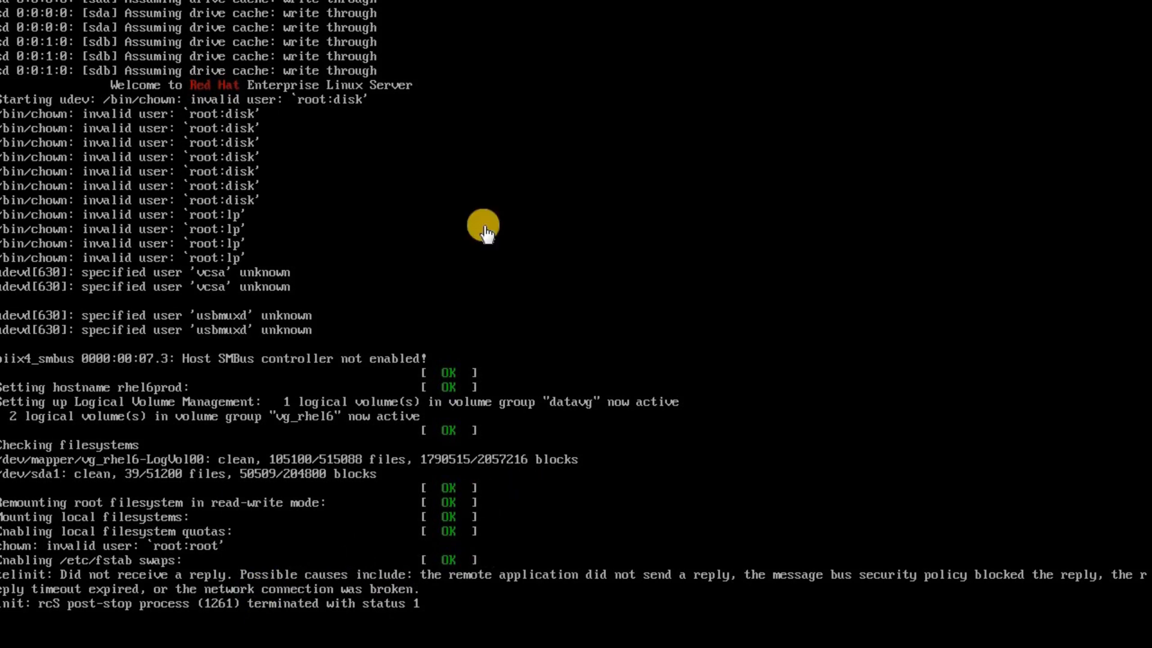
# Step: Return to the VM console and reset the stalled virtual machine from the VM menu
pyautogui.hotkey('alt', 'Tab')
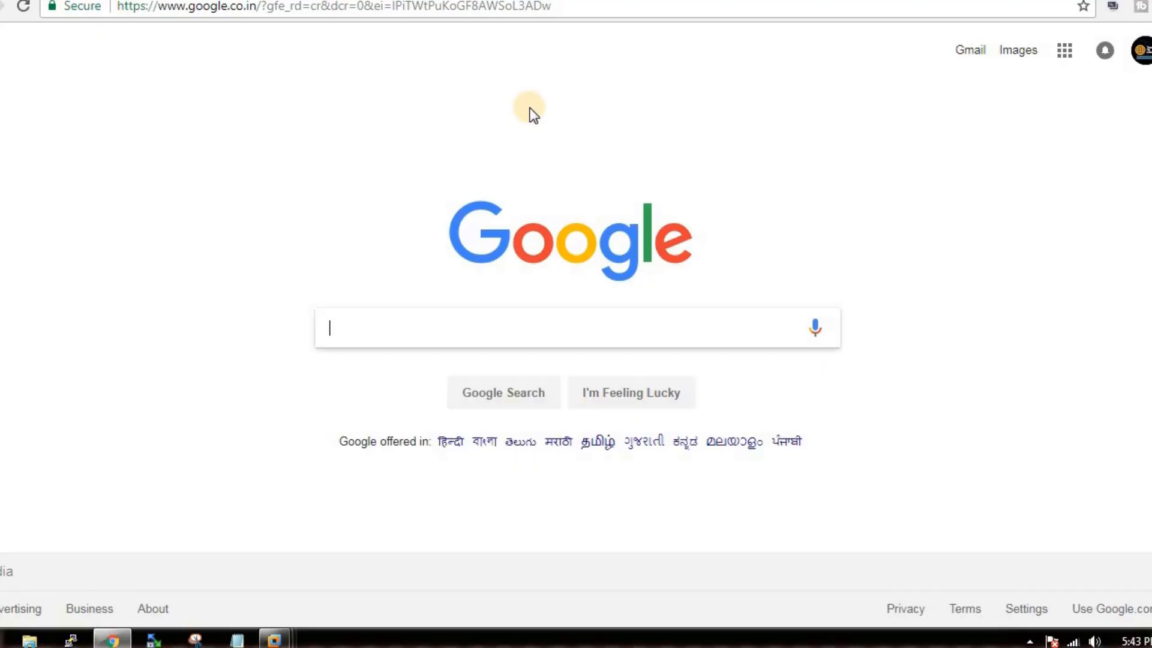
pyautogui.hotkey('alt', 'Tab')
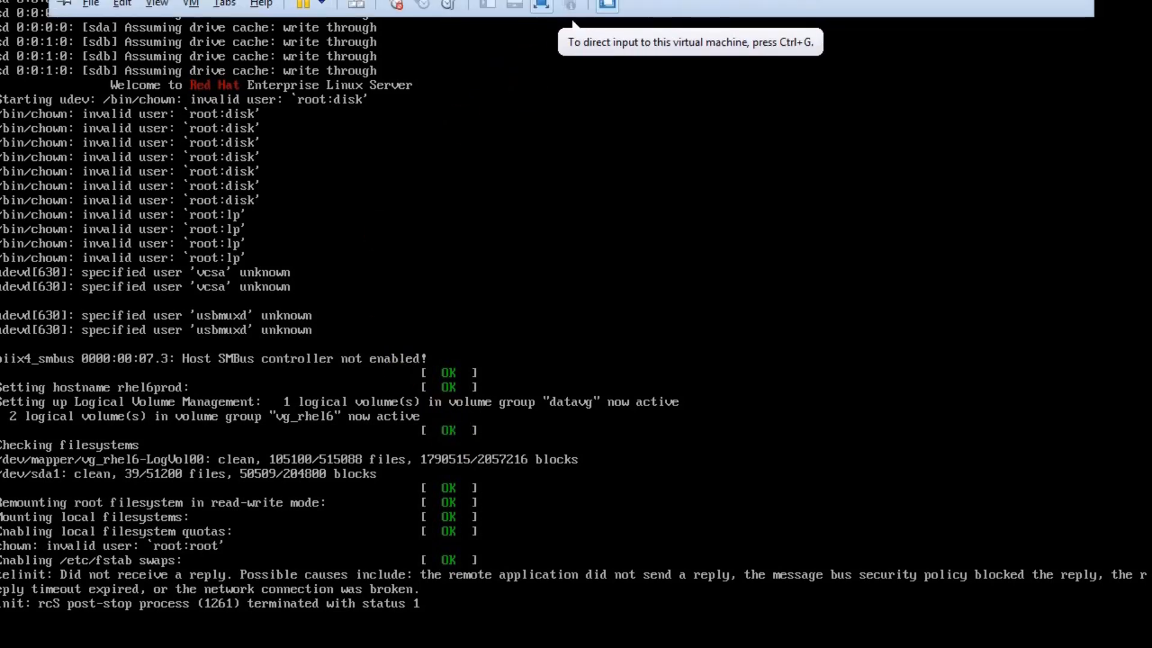
pyautogui.click(570, 7)
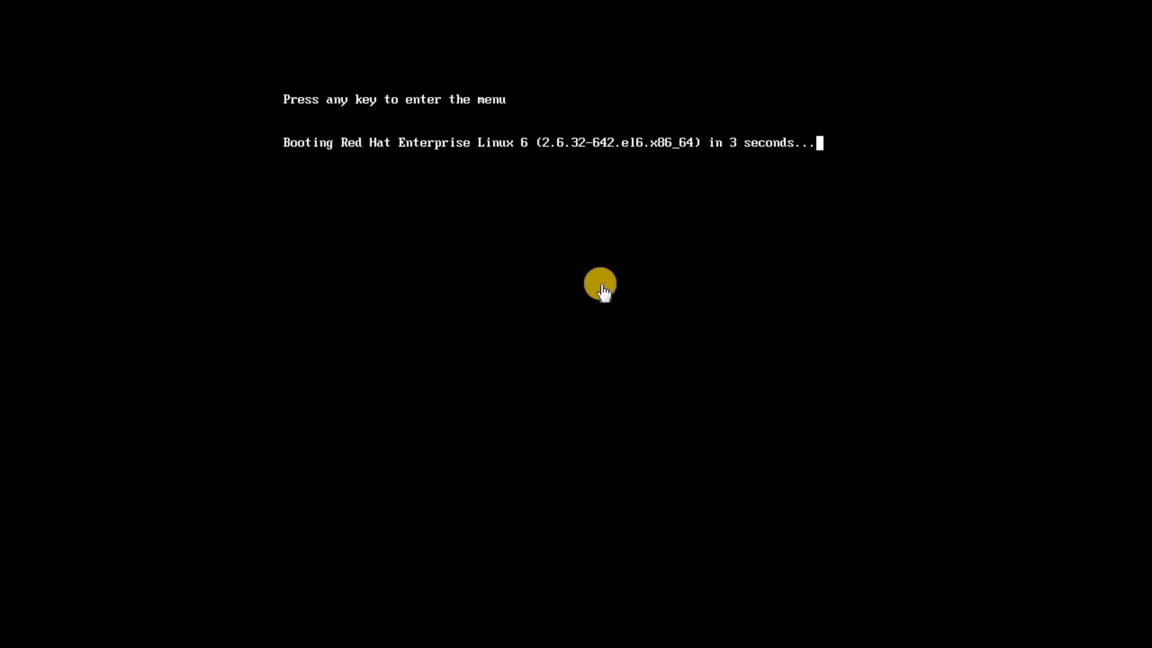
# Step: Interrupt GRUB, append init=/bin/sh to the RHEL 6 kernel line and boot it
pyautogui.press('space')
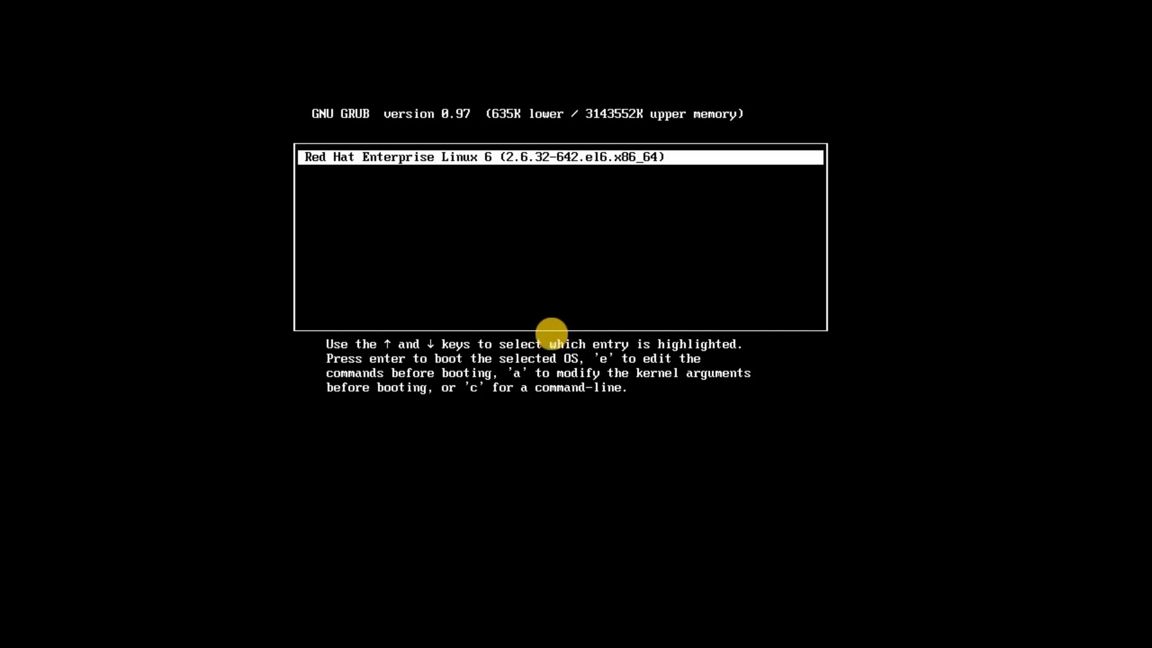
pyautogui.press('e')
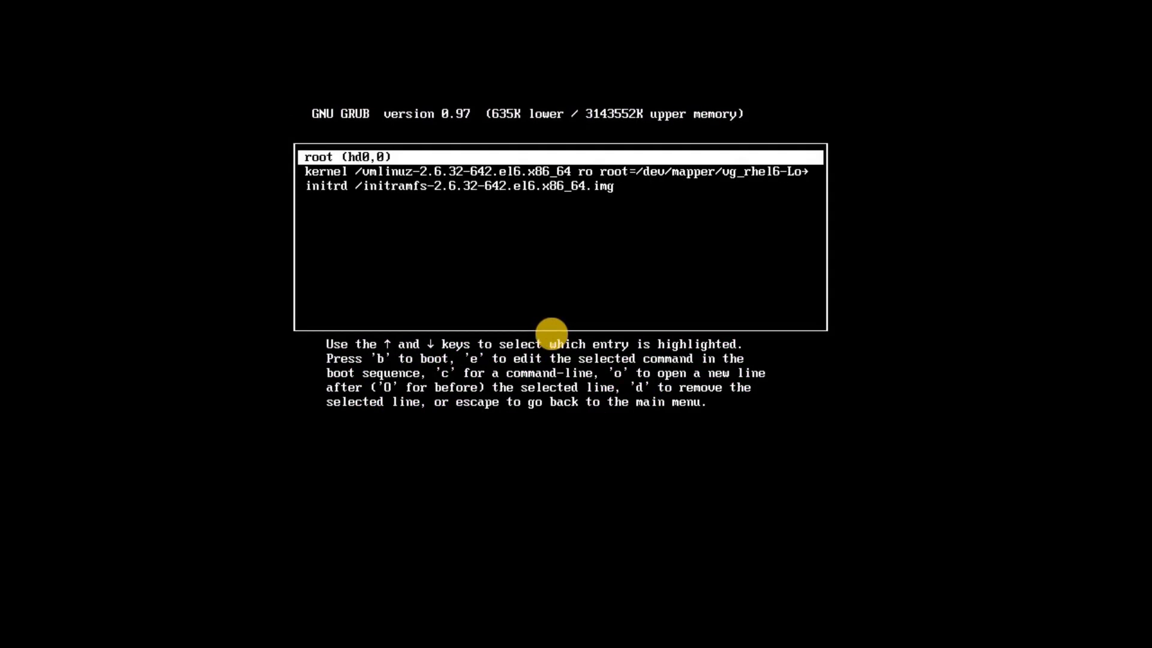
pyautogui.press('Down')
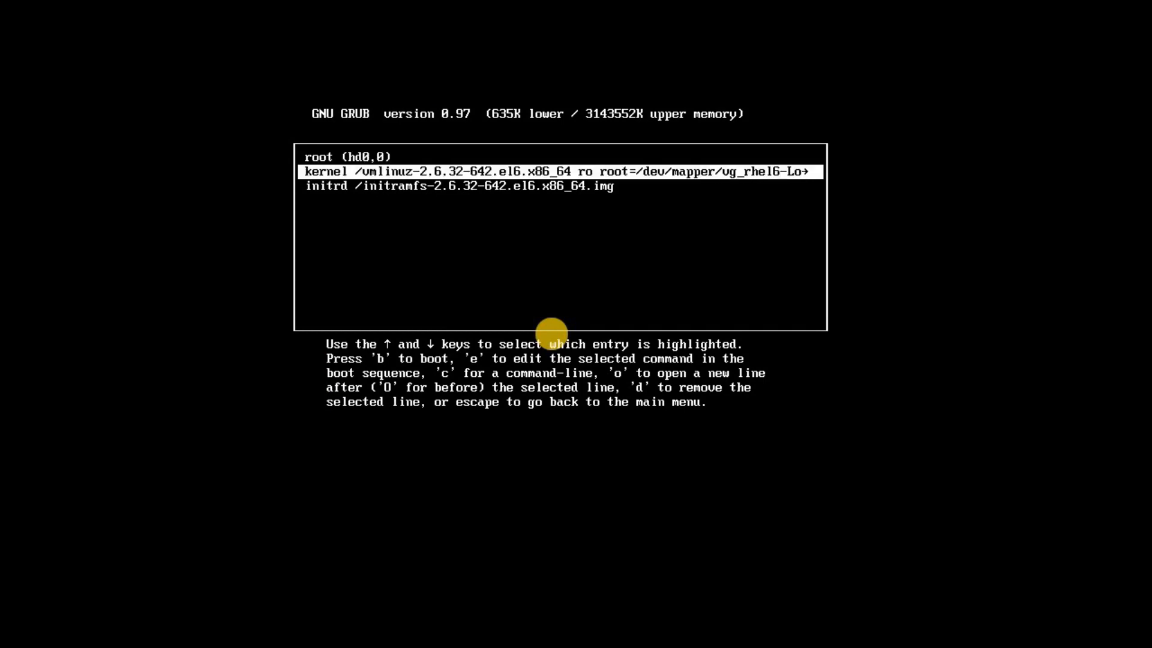
pyautogui.press('e')
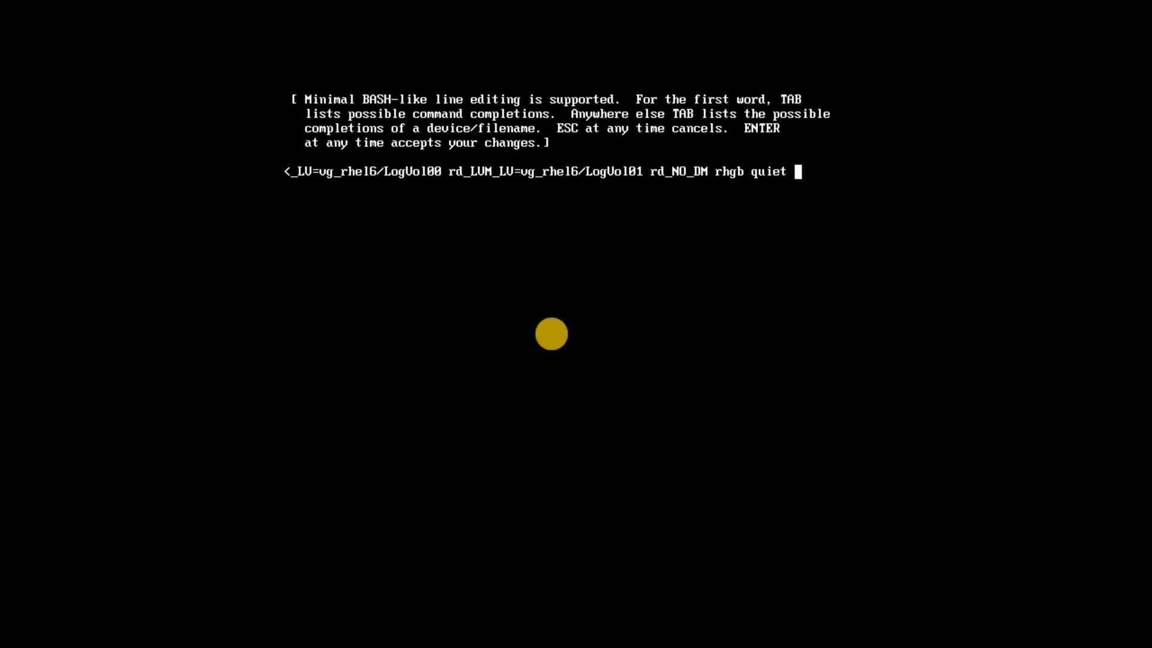
pyautogui.write('init=')
pyautogui.write('/bin/')
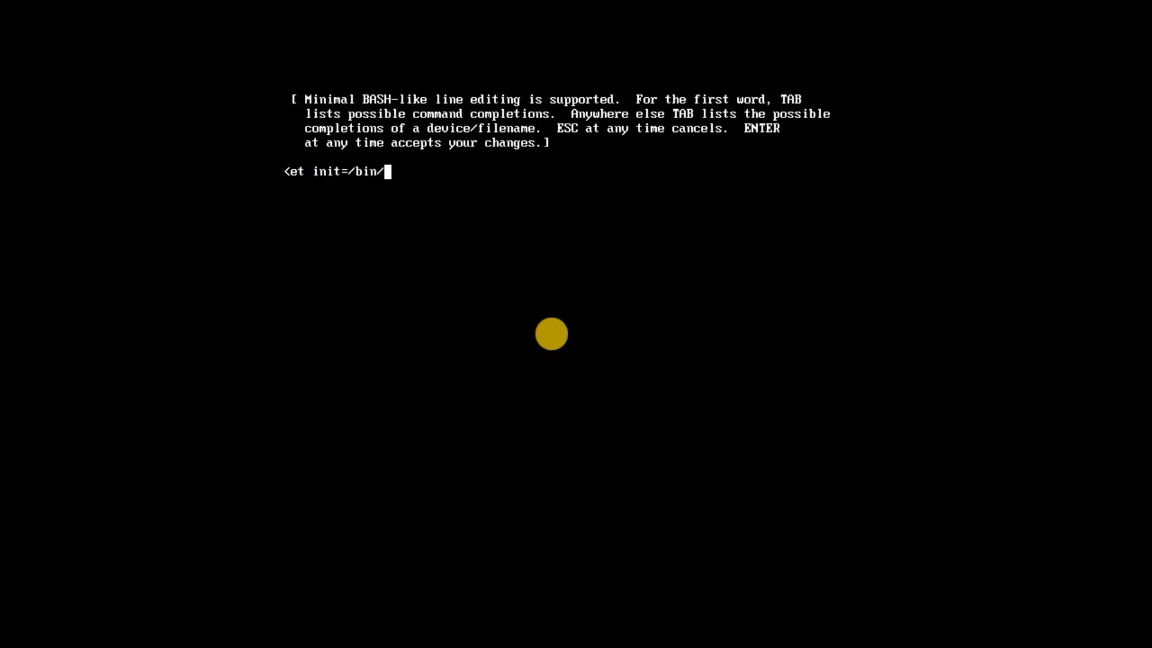
pyautogui.write('sh')
pyautogui.press('Return')
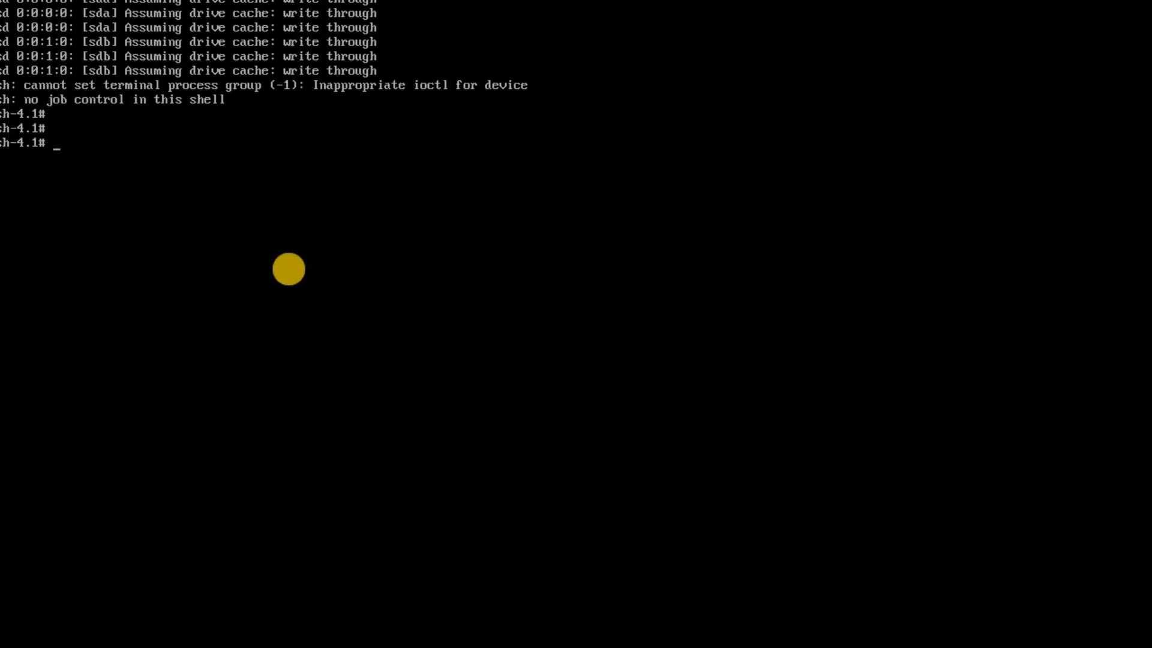
pyautogui.write('to')
# Step: Test writing with touch aa on the read-only root, then remount / read-write
pyautogui.press('BackSpace')
pyautogui.write('ouch')
pyautogui.write(' aa')
pyautogui.press('Return')
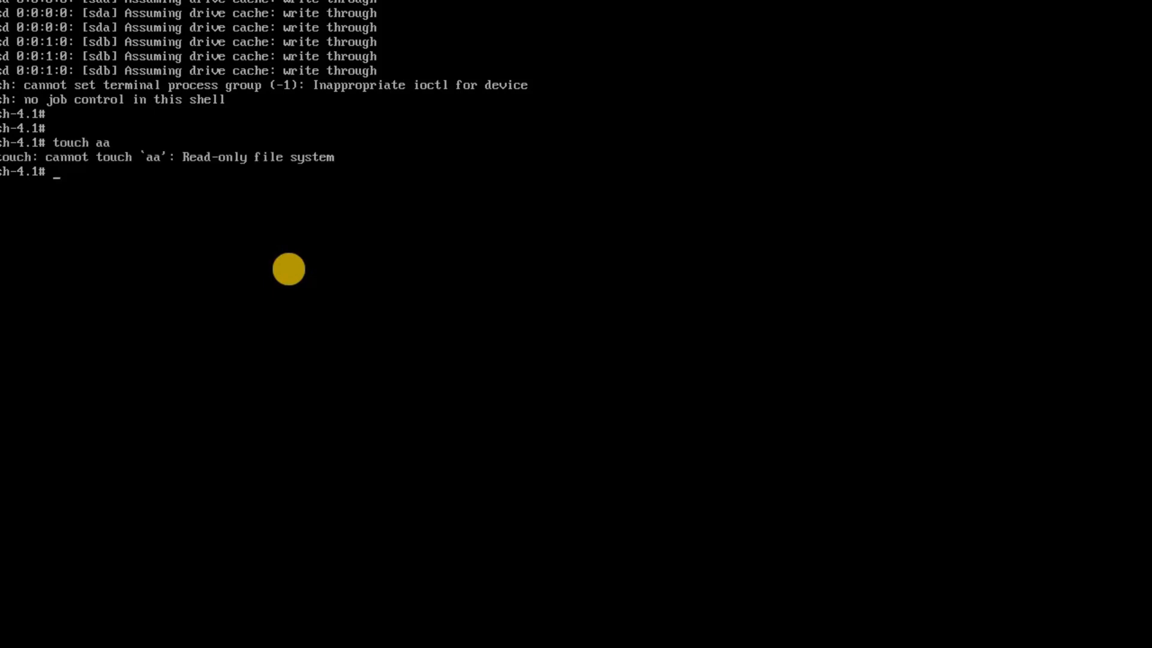
pyautogui.write('moun')
pyautogui.write('t -o')
pyautogui.write(' remount r')
pyautogui.write('w /')
pyautogui.press('Return')
pyautogui.press('Return')
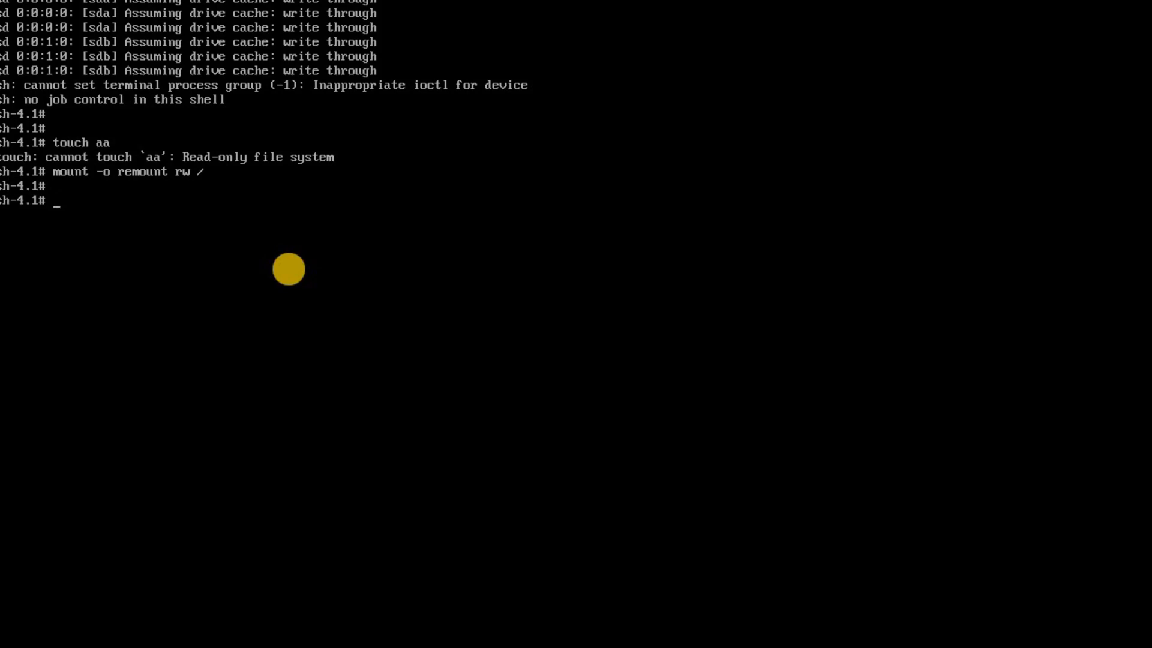
pyautogui.write('mv')
pyautogui.write(' /etc/')
pyautogui.write('mv')
# Step: Rename /etc/passwd.2798 back to /etc/passwd and print it to verify
pyautogui.press('BackSpace')
pyautogui.press('BackSpace')
pyautogui.write('passwd')
pyautogui.write('.2798 ')
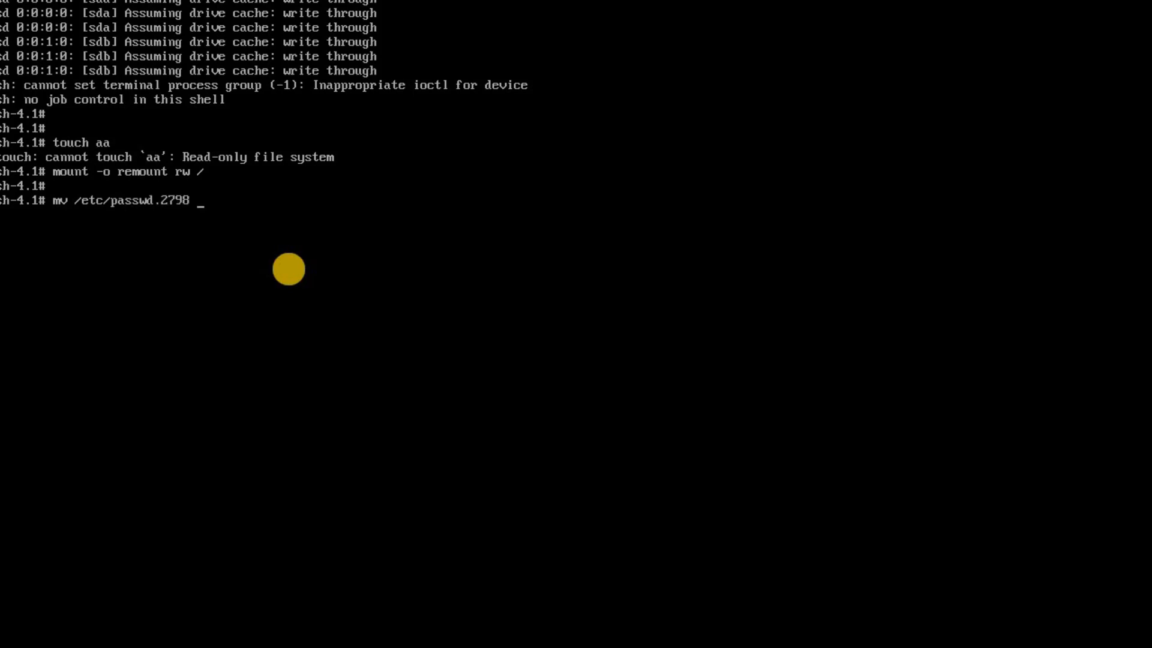
pyautogui.write('/etc/pa')
pyautogui.write('sswd')
pyautogui.press('Return')
pyautogui.write('cat')
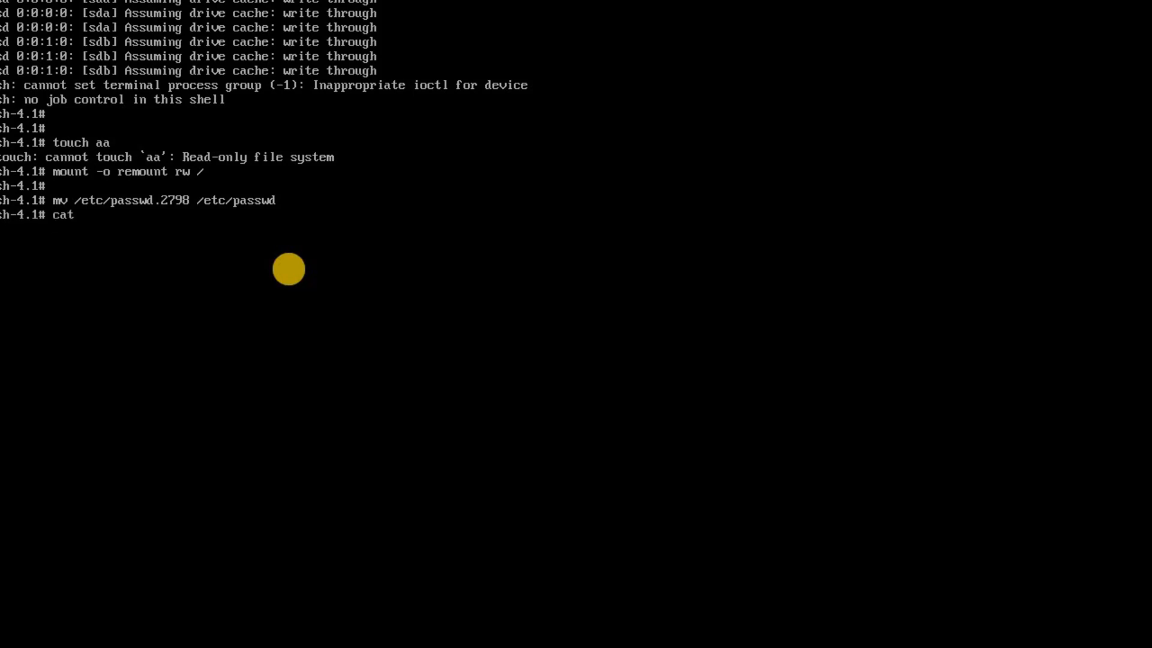
pyautogui.write(' /etc/pas')
pyautogui.write('swd')
pyautogui.press('Return')
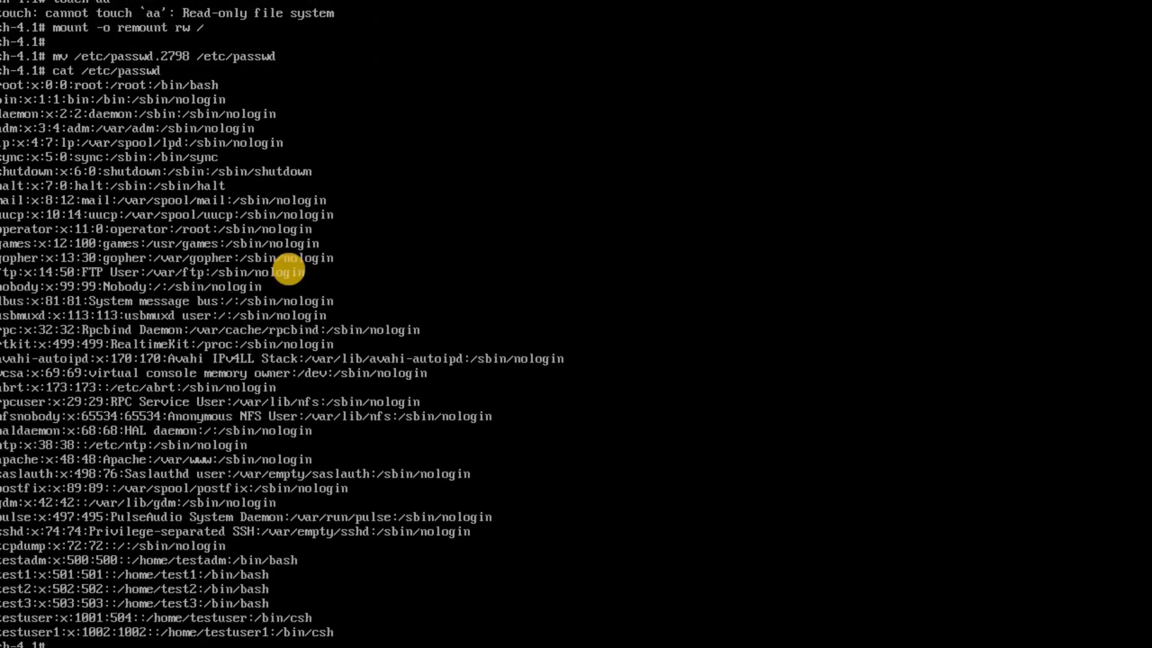
pyautogui.press('Return')
pyautogui.press('Return')
pyautogui.press('Return')
pyautogui.write('cat /etc/pas')
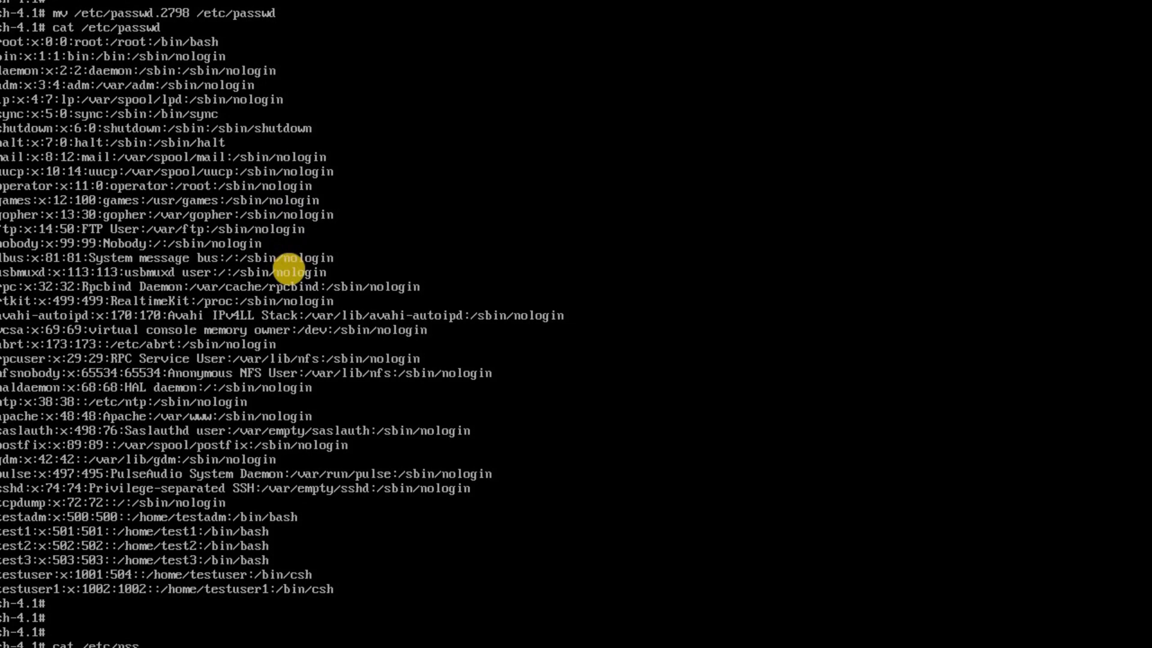
# Step: Display /etc/nsswitch.conf to check the name service configuration
pyautogui.press('Tab')
pyautogui.press('Return')
pyautogui.press('Return')
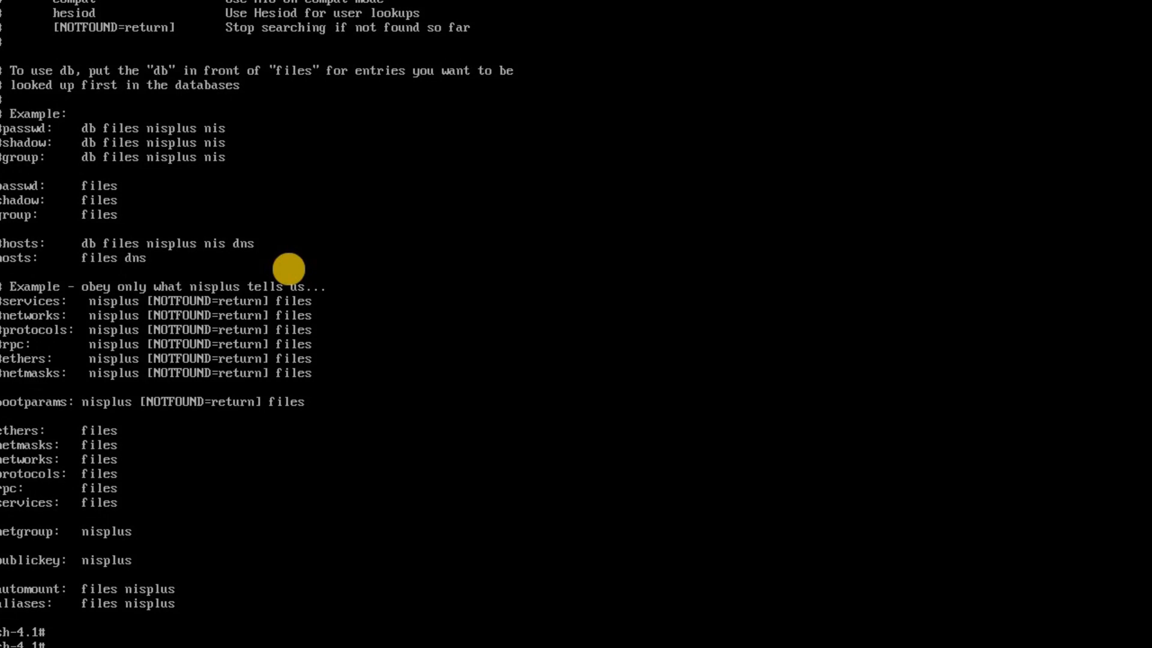
pyautogui.press('Return')
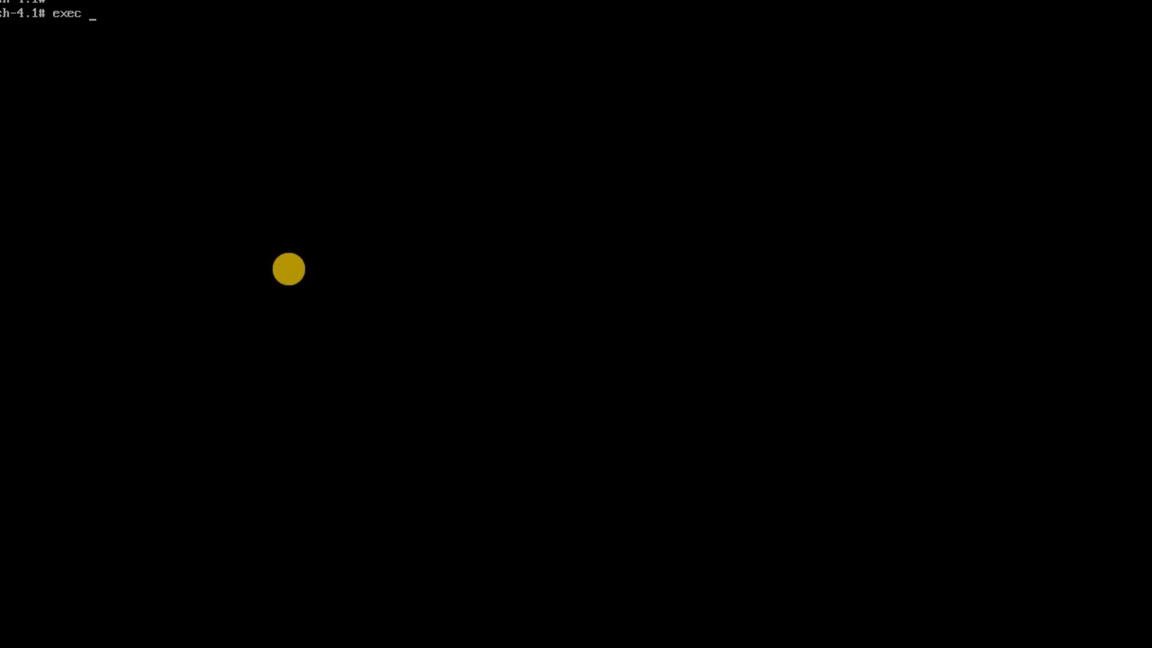
pyautogui.write('/bi')
pyautogui.write('n/ini')
pyautogui.write('t')
# Step: After /bin/init fails, exec /sbin/init to resume booting
pyautogui.press('Return')
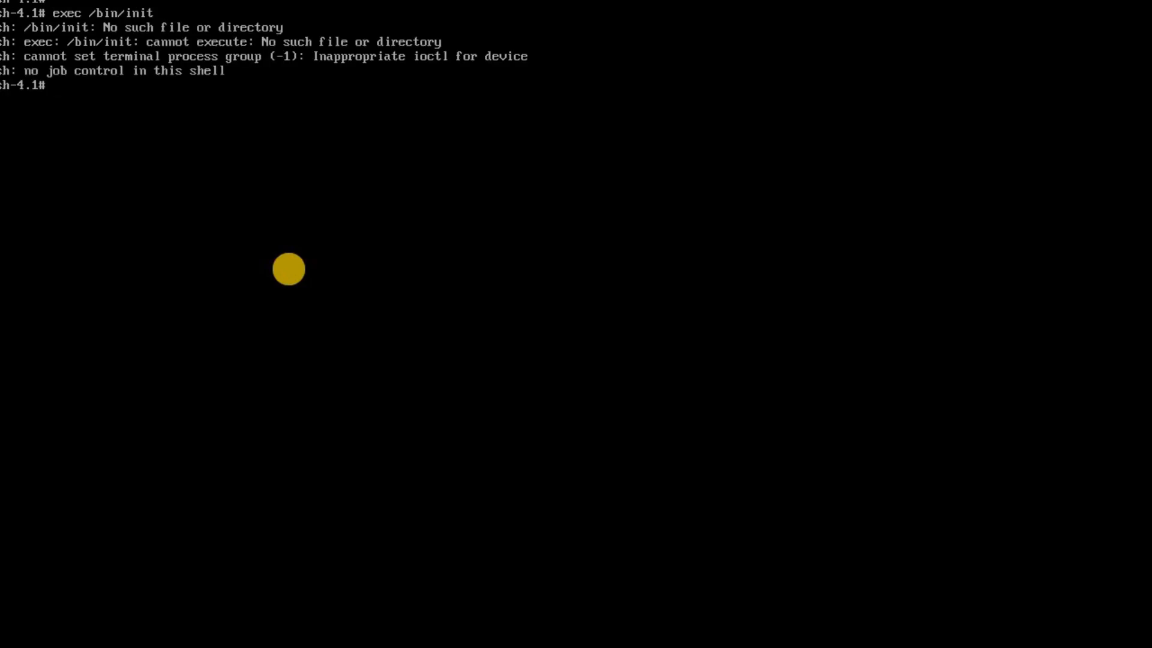
pyautogui.write('exe')
pyautogui.write('c')
pyautogui.write(' sbi')
pyautogui.press('BackSpace')
pyautogui.press('BackSpace')
pyautogui.press('BackSpace')
pyautogui.write('/sbin/i')
pyautogui.write('nit')
pyautogui.press('Return')
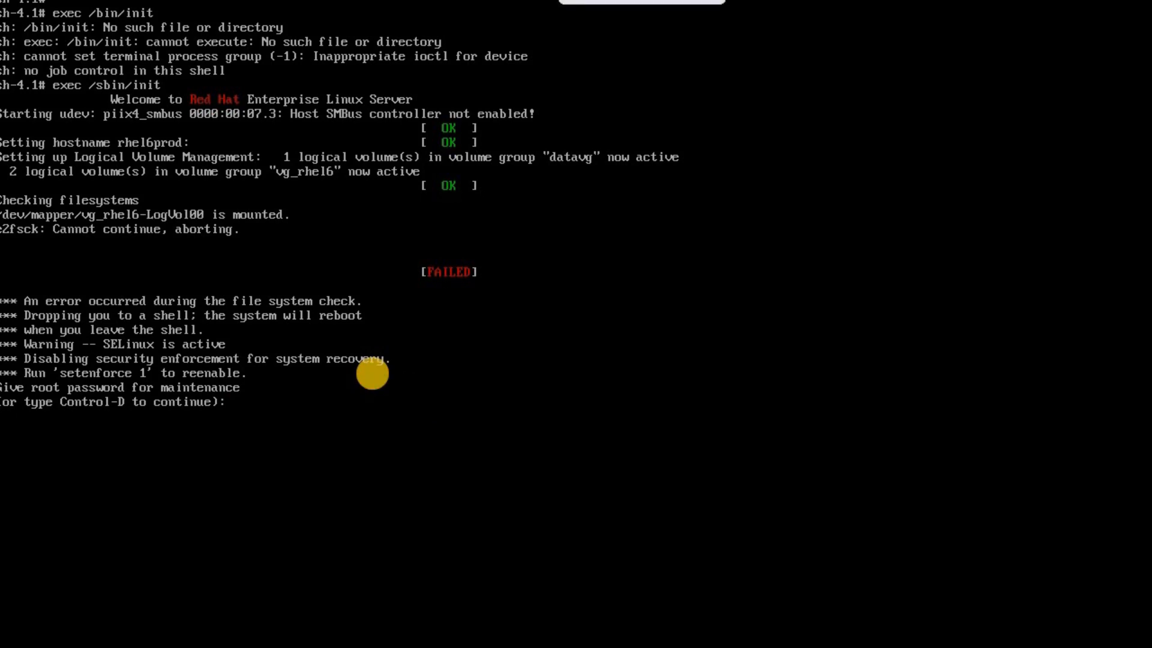
# Step: Enter the root password to log into the maintenance shell after the fsck failure
pyautogui.press('Return')
pyautogui.press('Return')
pyautogui.press('Return')
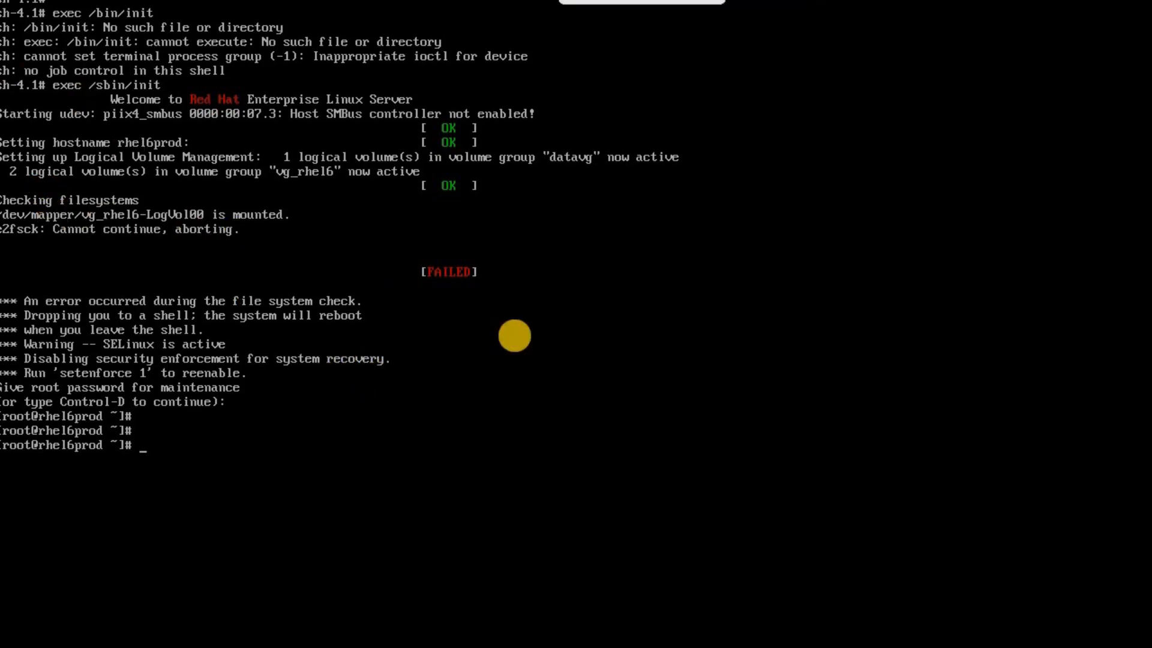
pyautogui.write('umount /')
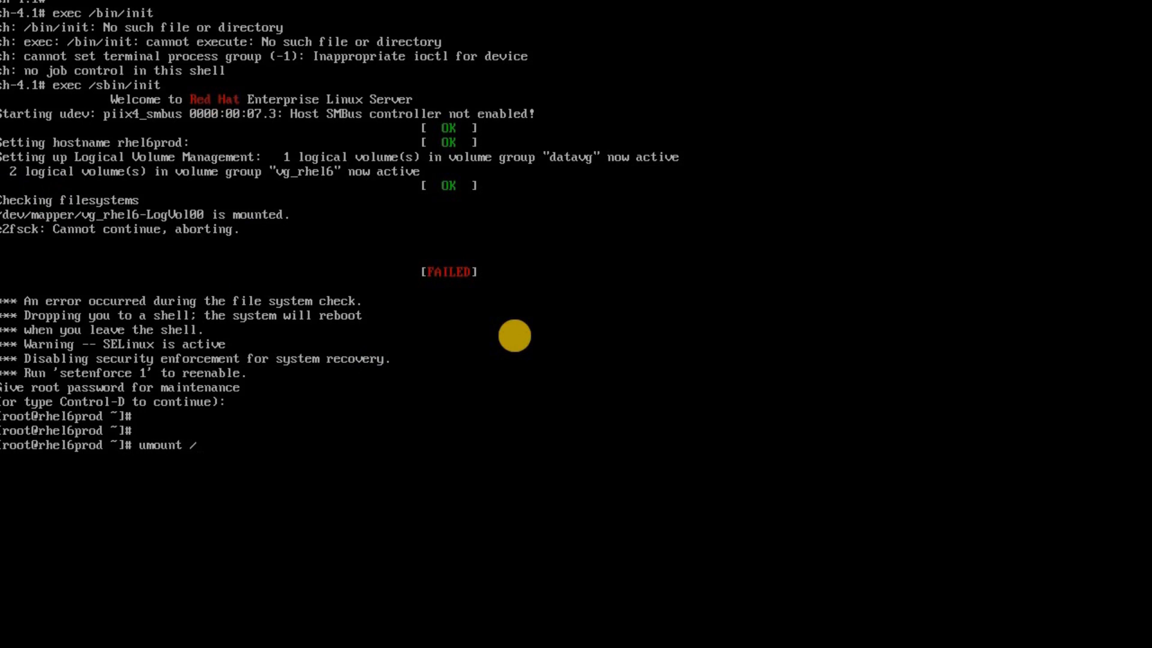
# Step: Attempt umount /dev/mapper/vg_rhel6-LogVol0 (reports not found), then clear the console
pyautogui.press('Return')
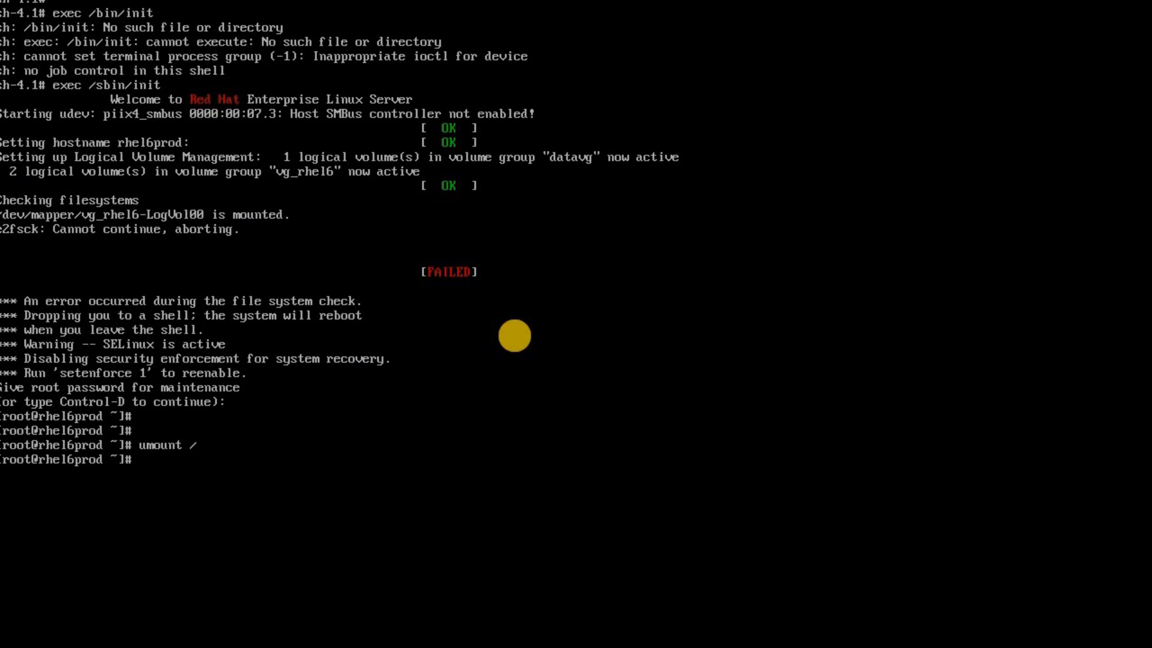
pyautogui.press('Up')
pyautogui.write('de')
pyautogui.write('v/')
pyautogui.press('BackSpace')
pyautogui.write('mapper/')
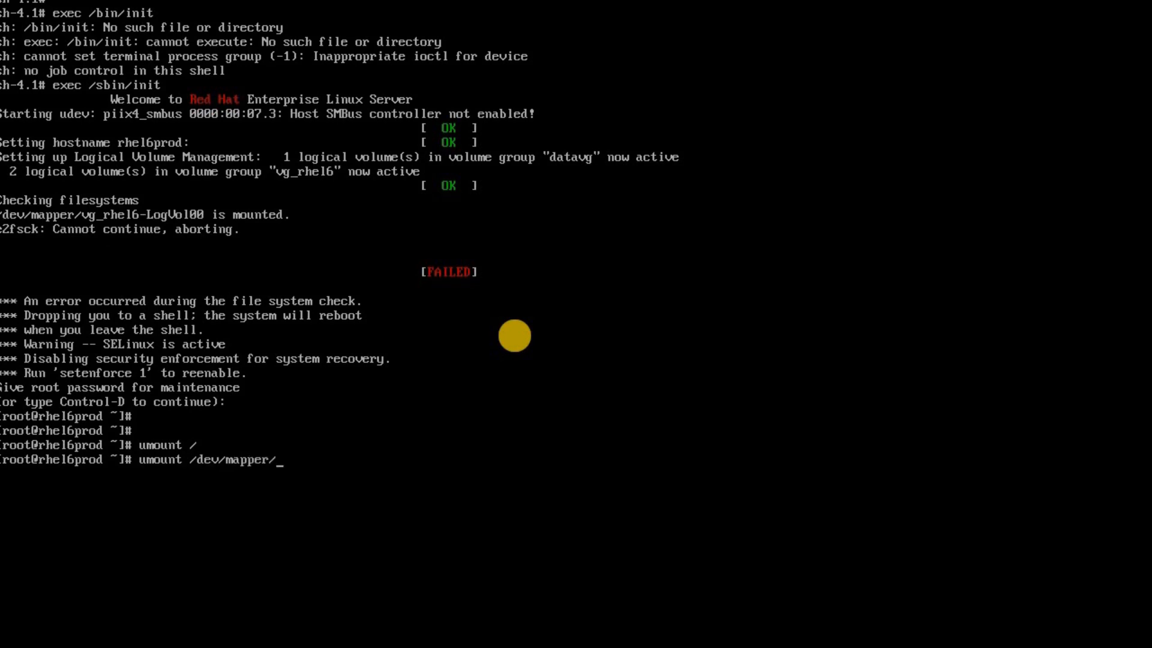
pyautogui.write('vg')
pyautogui.write('_')
pyautogui.press('Tab')
pyautogui.press('Return')
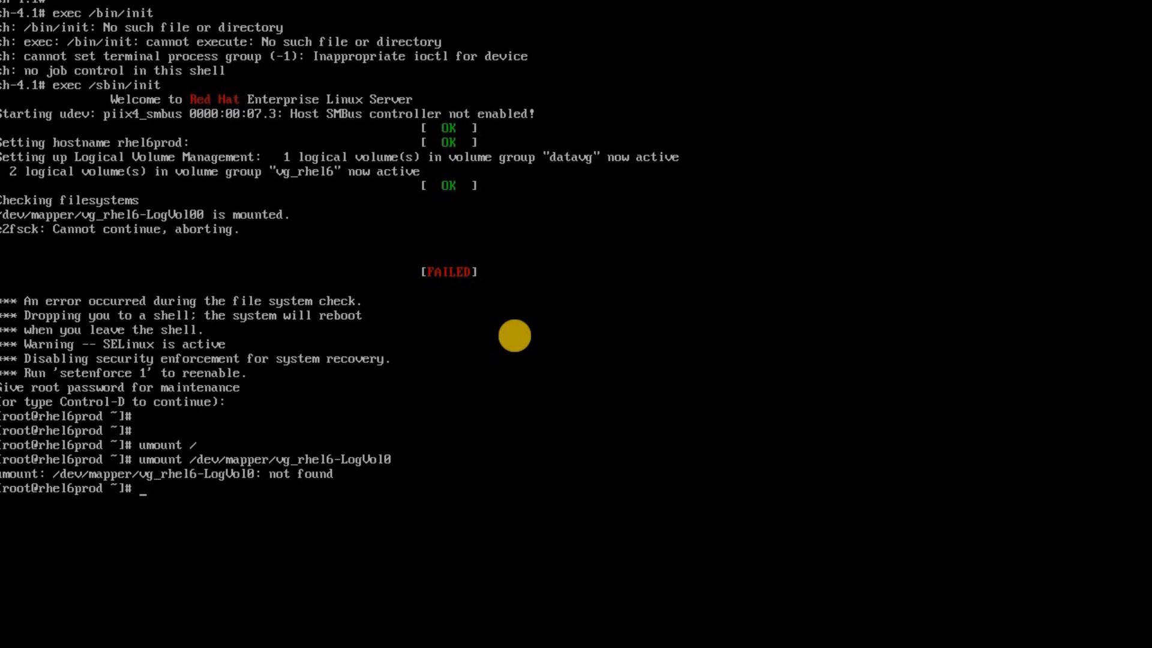
pyautogui.write('clear')
pyautogui.press('Return')
# Step: Run e2fsck on /dev/vg_rhel6/LogVol00, which reports the filesystem clean
pyautogui.press('Return')
pyautogui.press('Return')
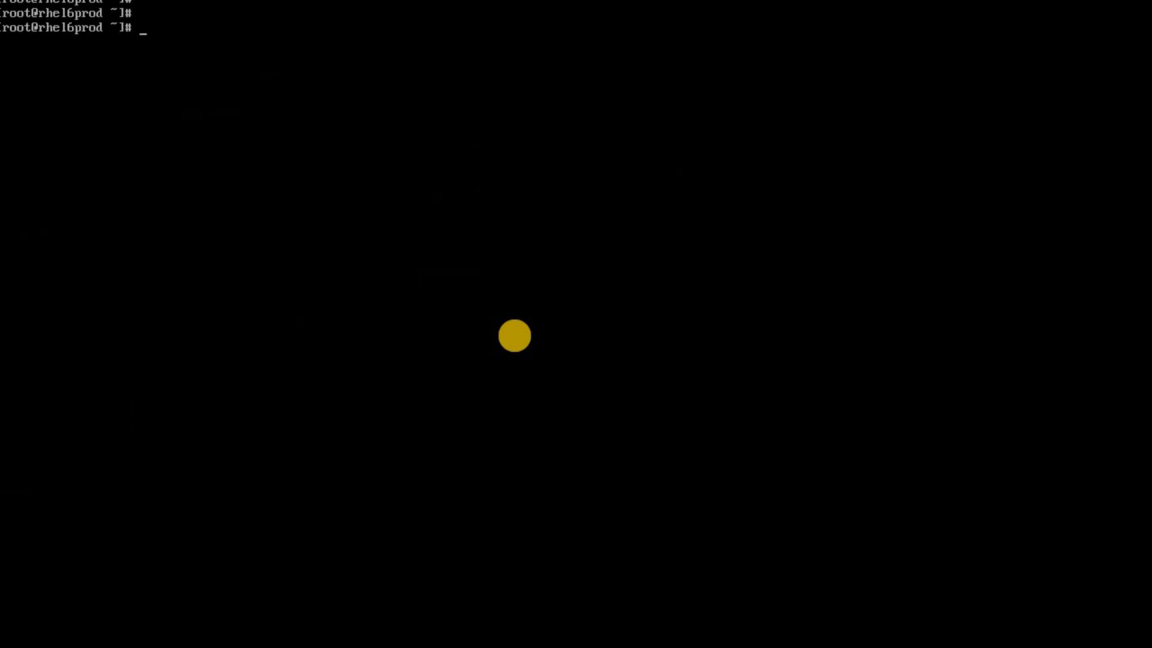
pyautogui.press('Return')
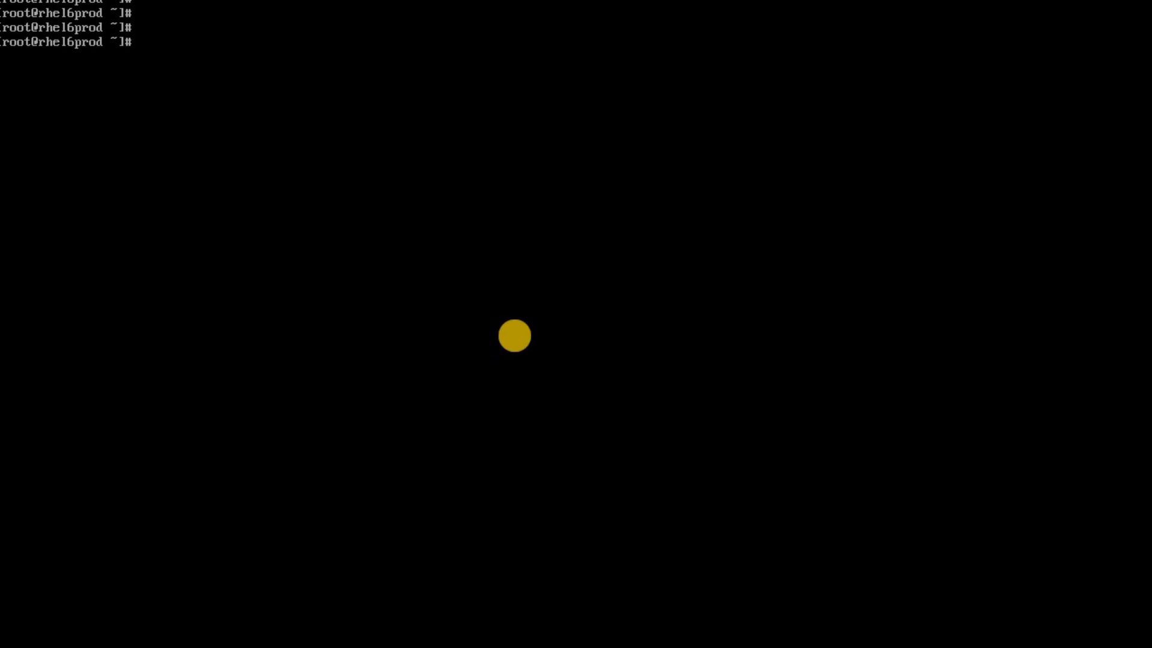
pyautogui.write('ef')
pyautogui.press('BackSpace')
pyautogui.write('2')
pyautogui.write('s')
pyautogui.press('BackSpace')
pyautogui.write('fsck /')
pyautogui.write('dev/v')
pyautogui.write('g')
pyautogui.press('Tab')
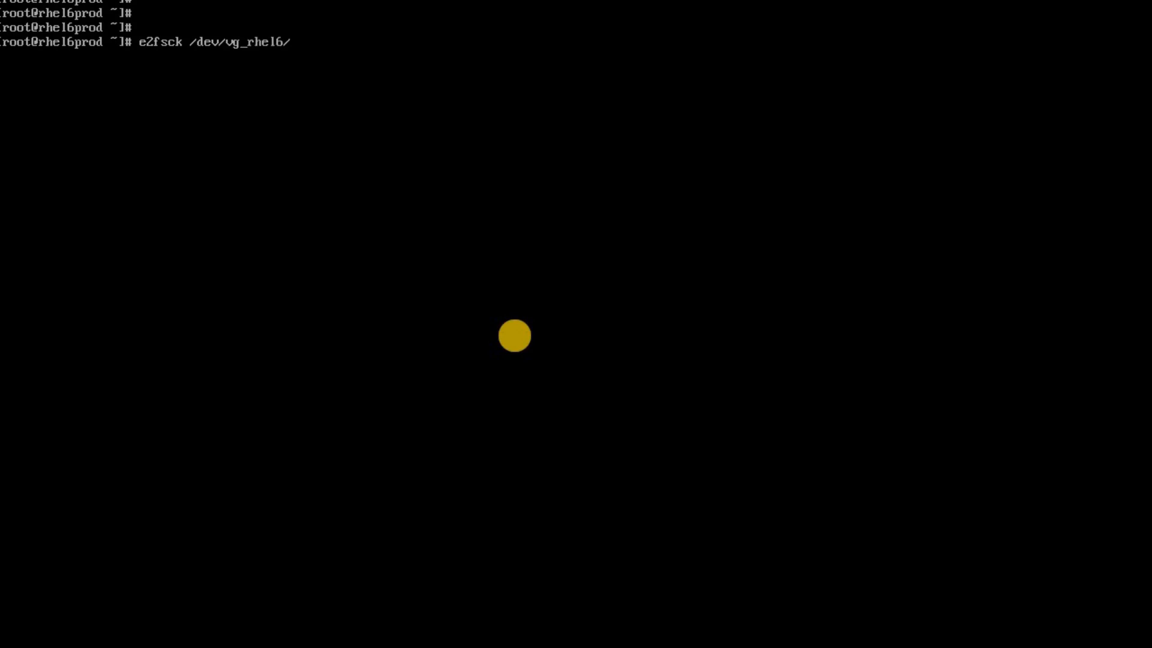
pyautogui.press('Tab')
pyautogui.write('0')
pyautogui.press('Return')
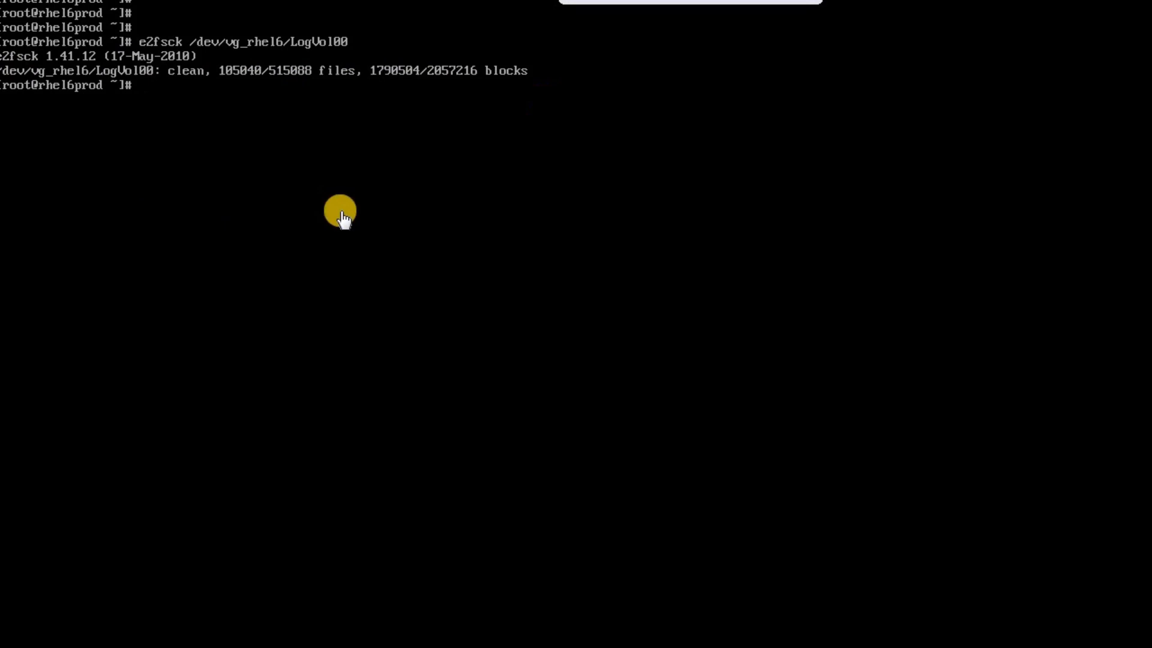
# Step: Run exec /sbin/init so the VM boots fully to the GDM login screen
pyautogui.click(339, 211)
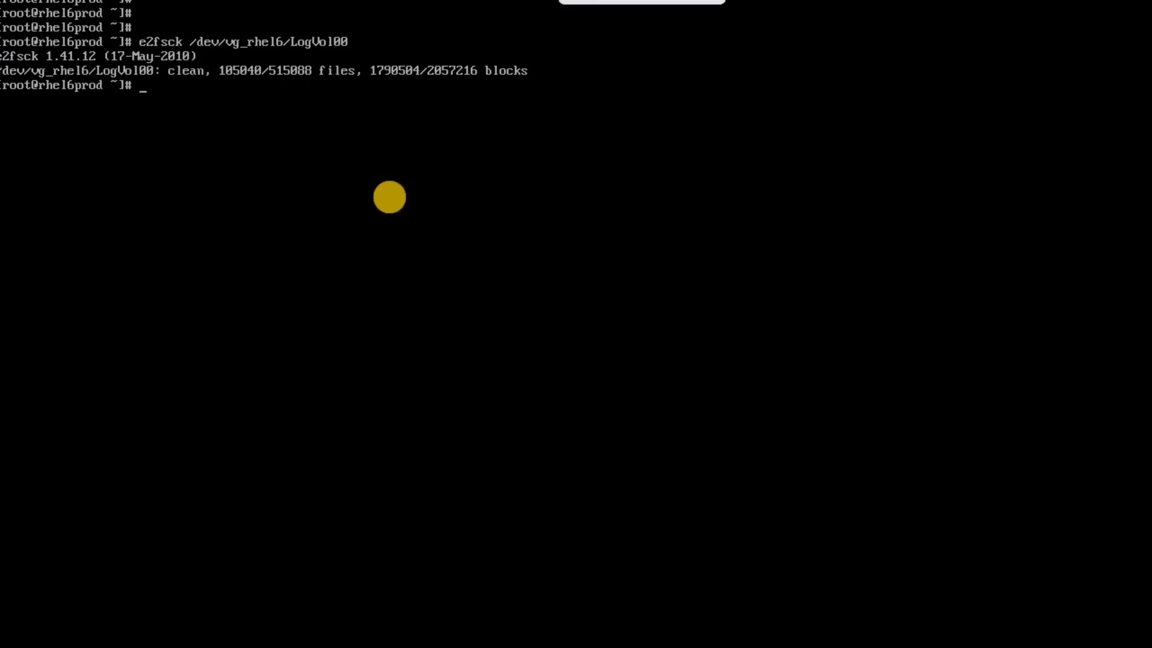
pyautogui.write('e')
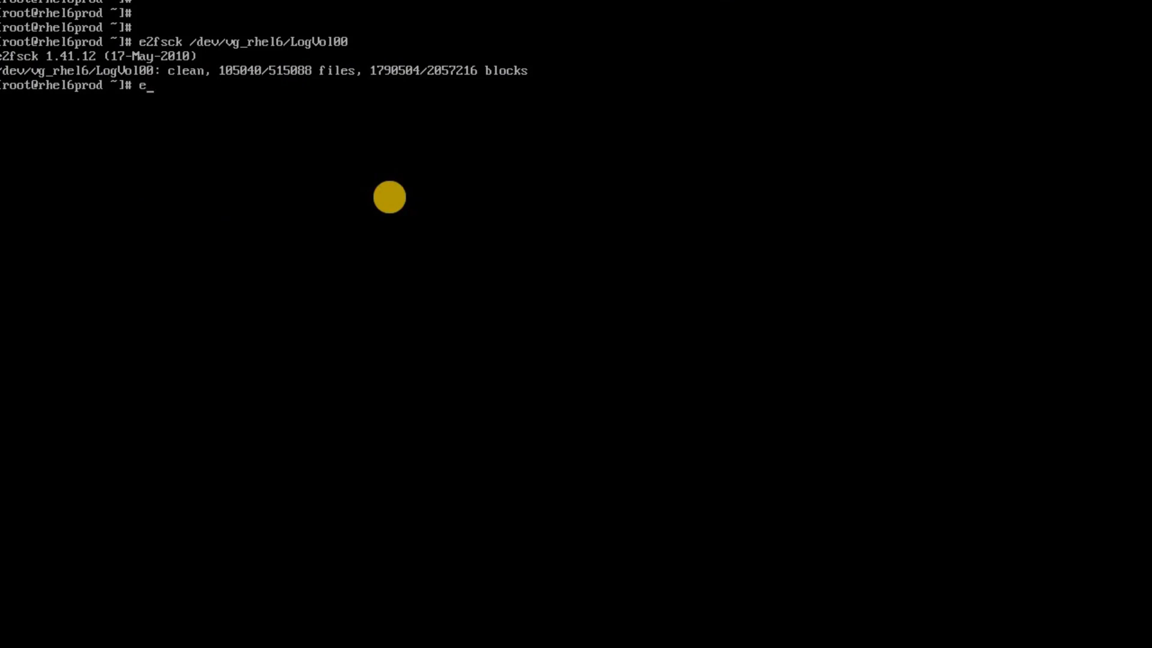
pyautogui.write('xec /')
pyautogui.write('sbin')
pyautogui.write('/i')
pyautogui.write('nit')
pyautogui.press('Return')
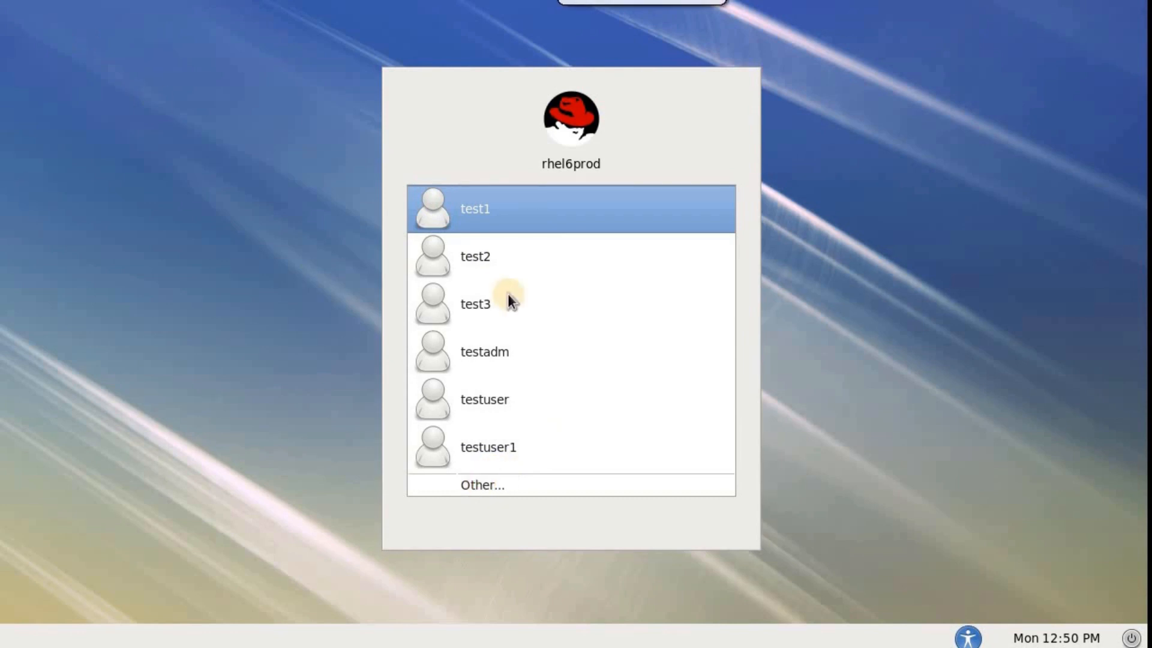
# Step: Log in via Other... as root with its password to reach the GNOME desktop
pyautogui.click(497, 484)
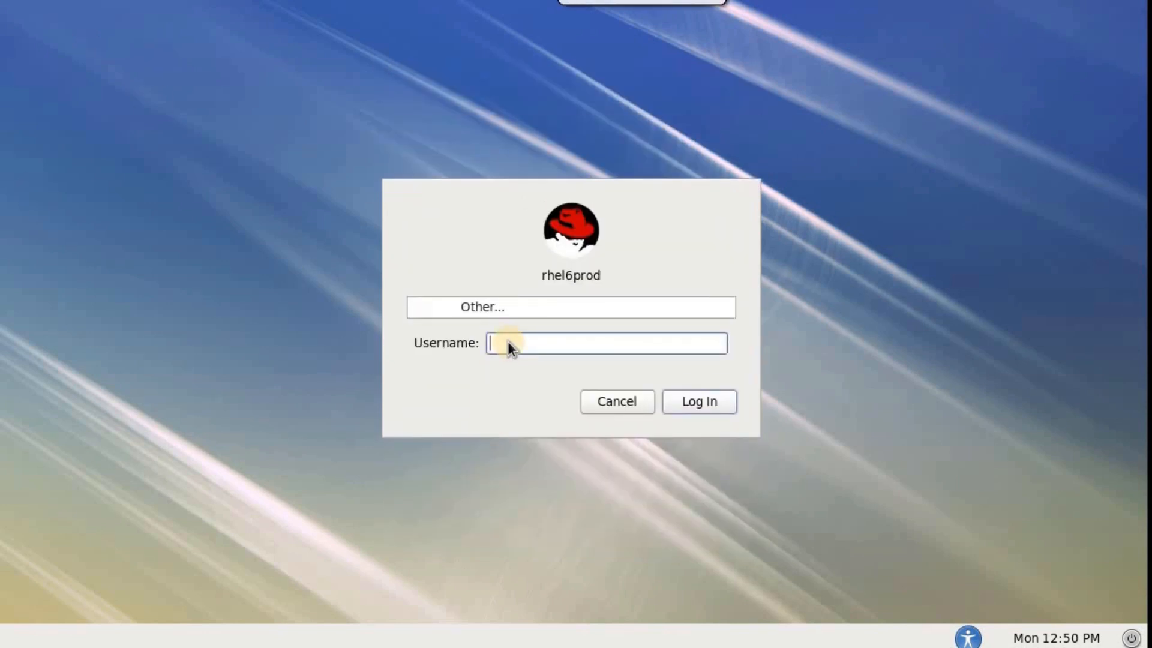
pyautogui.write('root')
pyautogui.press('Return')
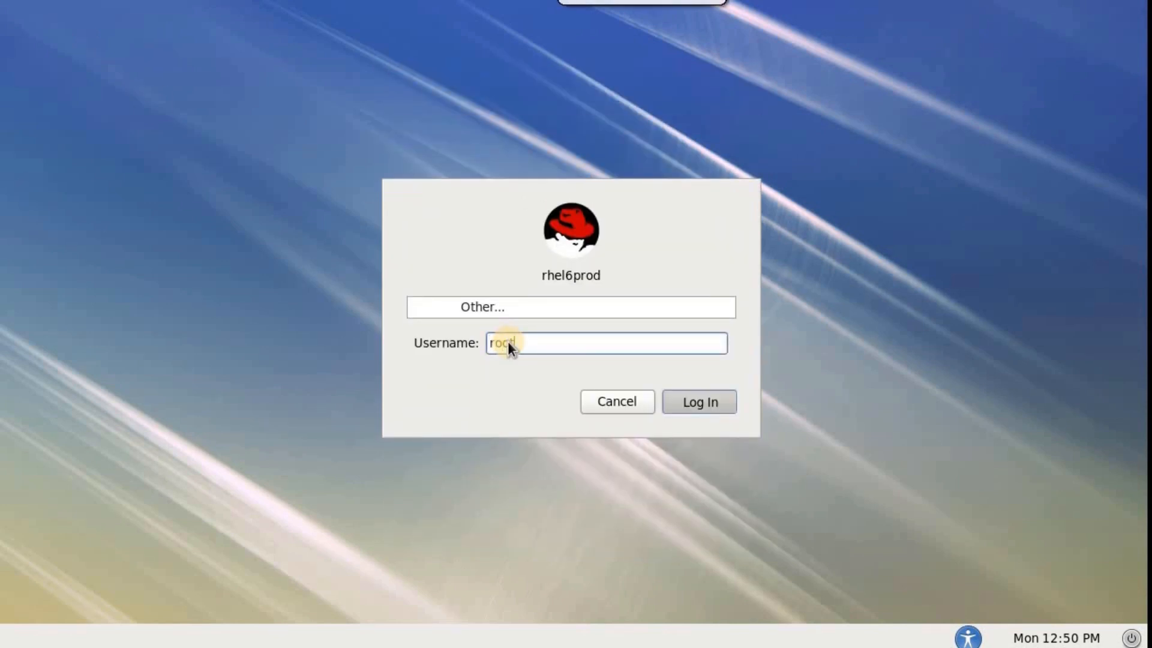
pyautogui.write('redhat')
pyautogui.press('Return')
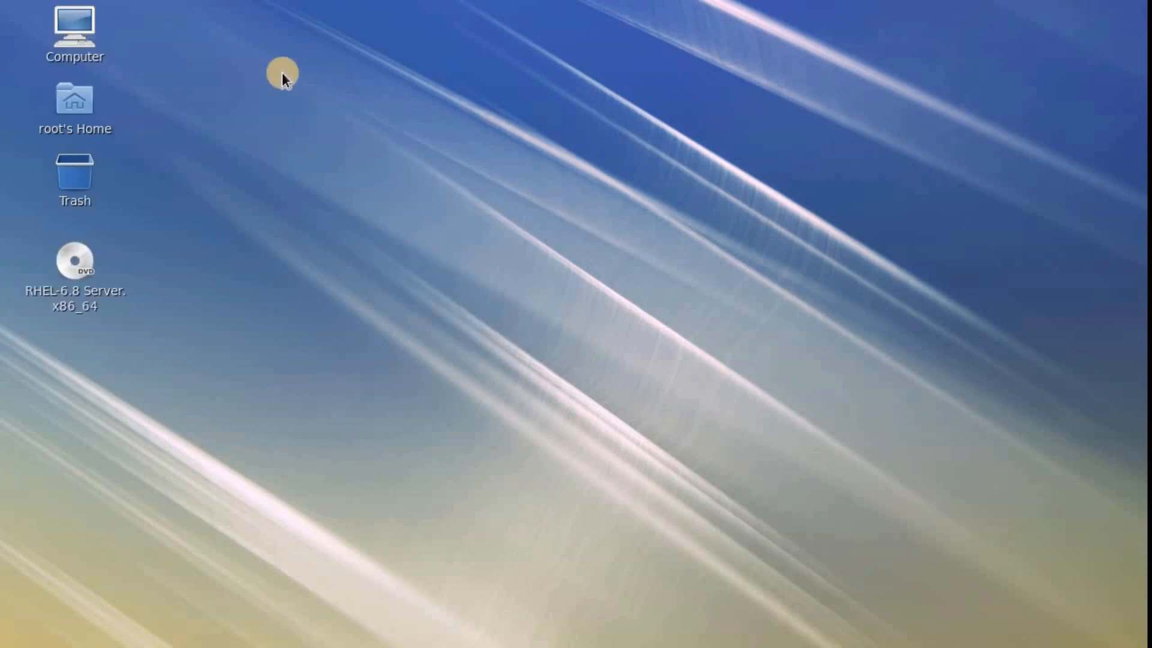
# Step: Launch a terminal from the desktop and run df -h, showing / at 92% and /data mounted
pyautogui.rightClick(325, 88)
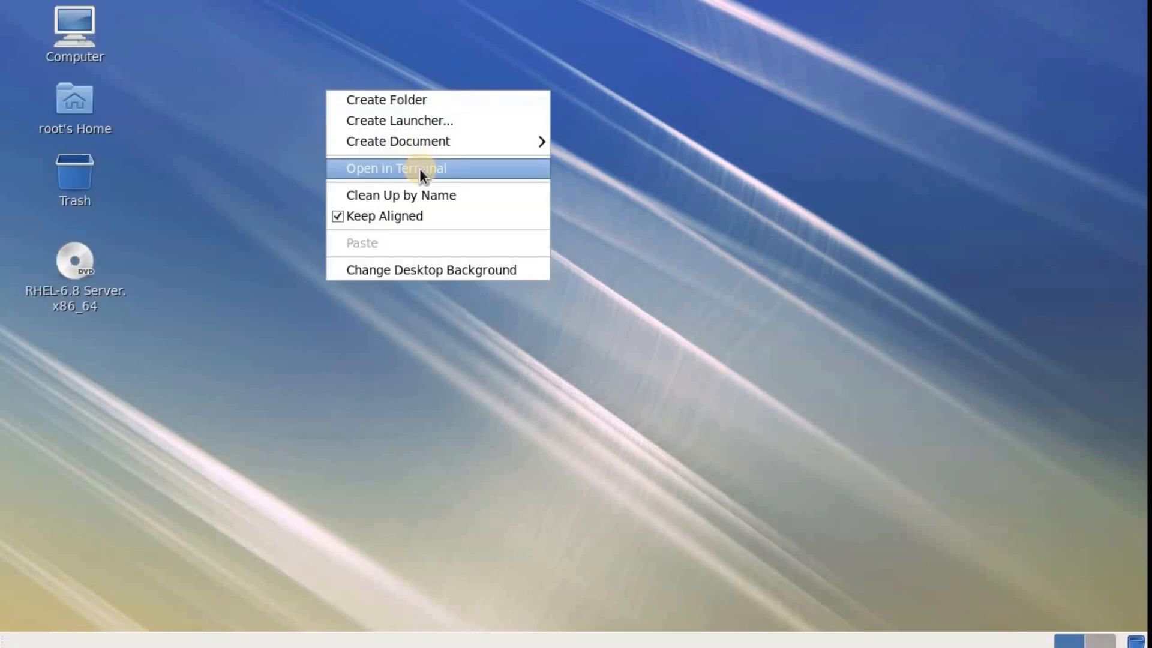
pyautogui.click(414, 167)
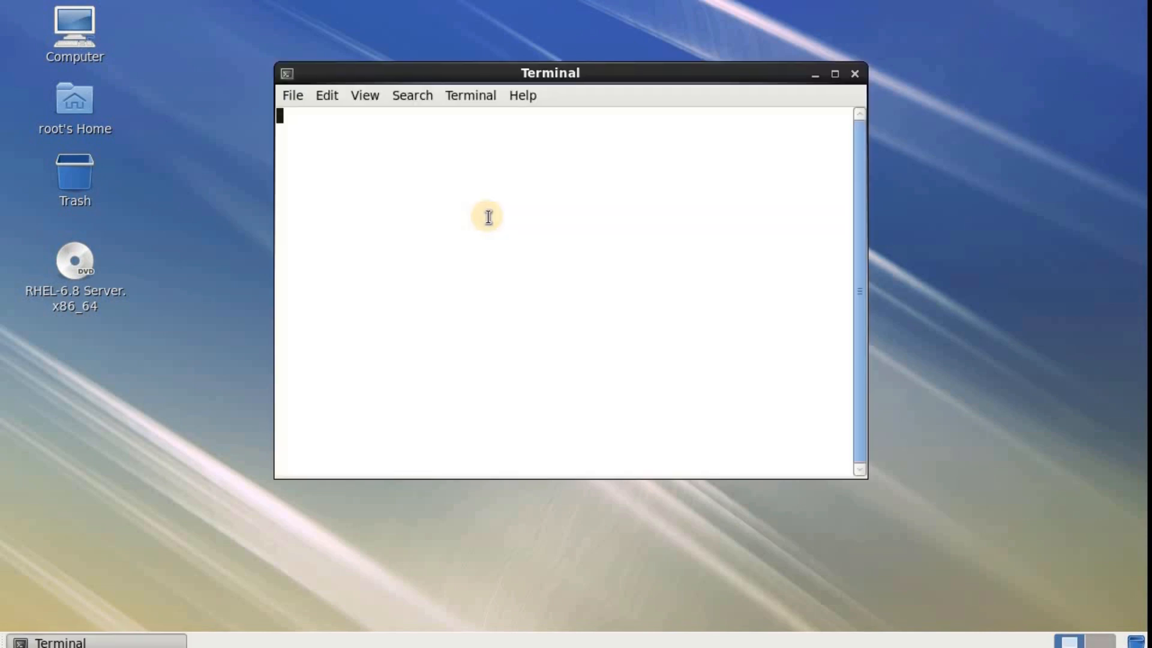
pyautogui.write('df -h')
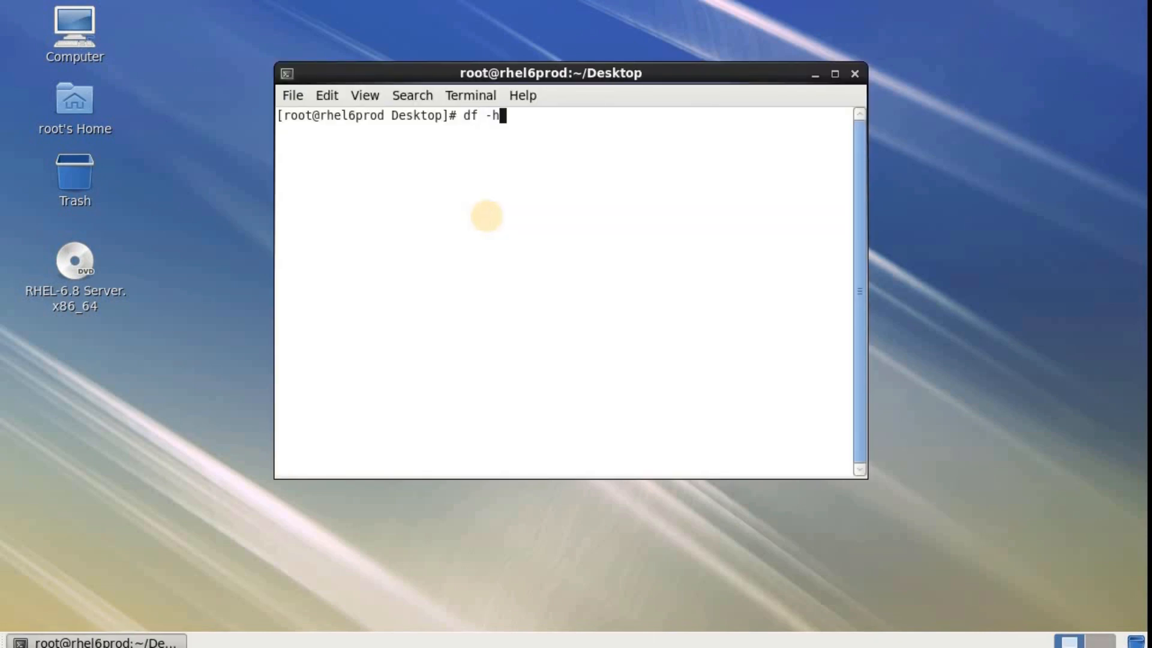
pyautogui.press('Return')
pyautogui.press('Return')
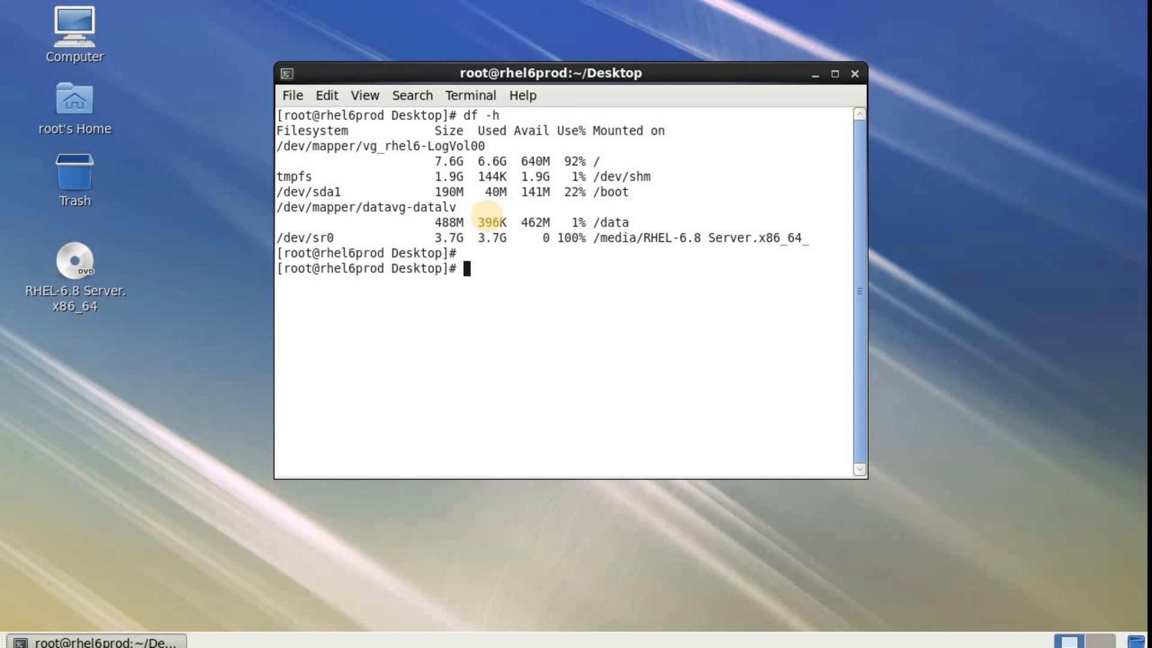